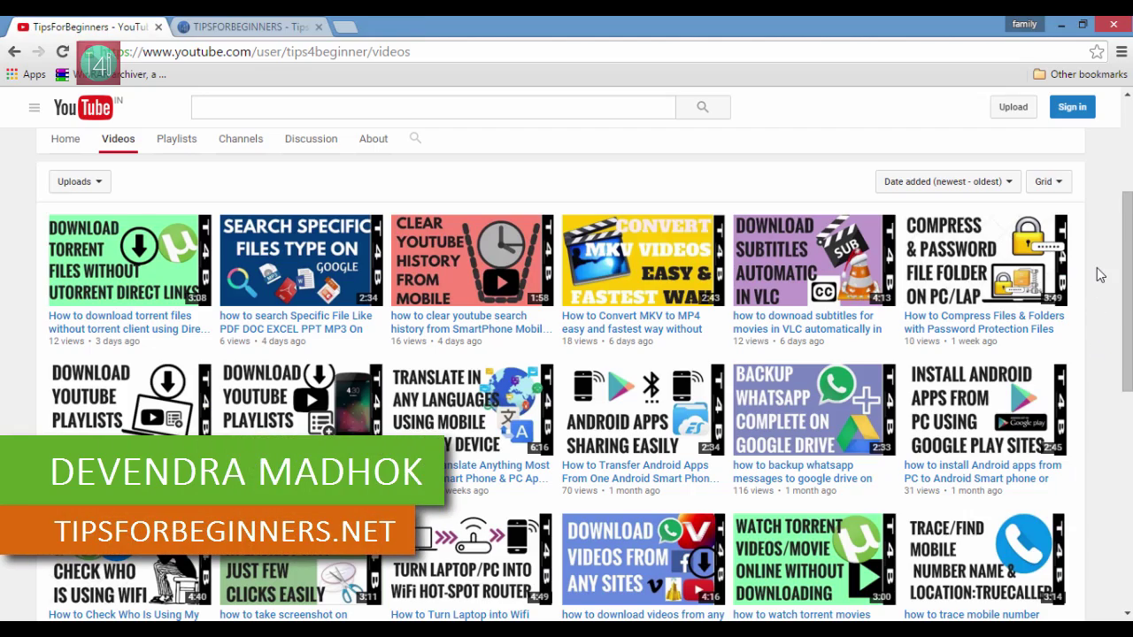
{"action": "scroll", "coordinate": [1100, 275], "scroll_direction": "up", "scroll_amount": 2}
{"action": "scroll", "coordinate": [1101, 275], "scroll_direction": "down", "scroll_amount": 5}
{"action": "scroll", "coordinate": [1100, 275], "scroll_direction": "up", "scroll_amount": 8}
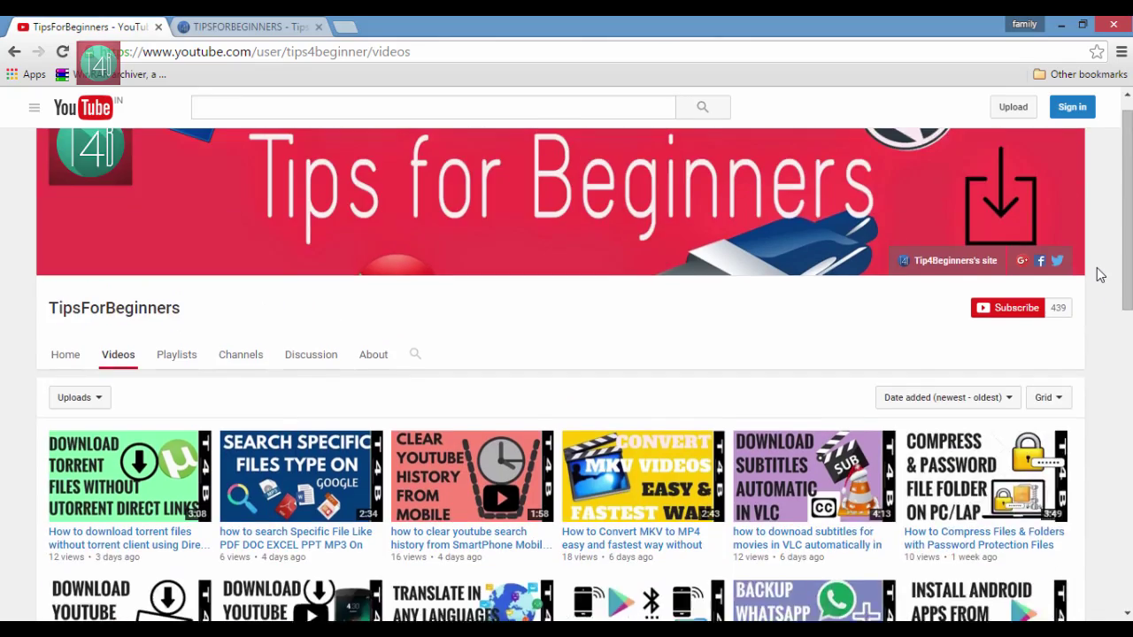
{"action": "scroll", "coordinate": [1097, 267], "scroll_direction": "down", "scroll_amount": 2}
{"action": "scroll", "coordinate": [1097, 268], "scroll_direction": "down", "scroll_amount": 3}
{"action": "scroll", "coordinate": [1097, 268], "scroll_direction": "down", "scroll_amount": 2}
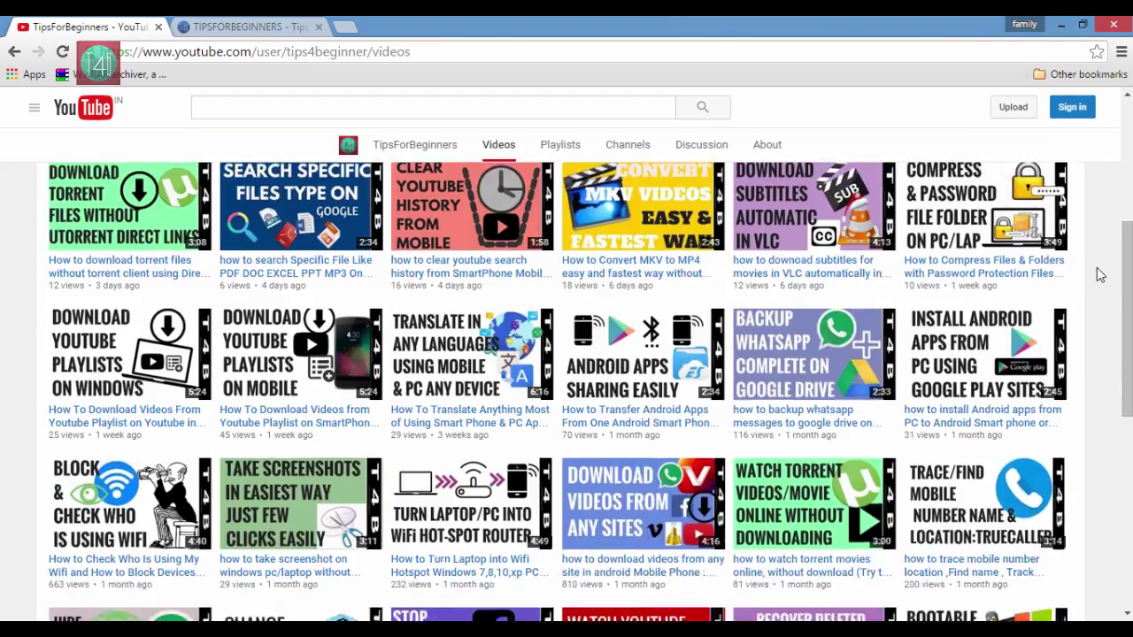
{"action": "scroll", "coordinate": [1097, 268], "scroll_direction": "up", "scroll_amount": 6}
{"action": "scroll", "coordinate": [1100, 274], "scroll_direction": "down", "scroll_amount": 5}
{"action": "scroll", "coordinate": [1100, 274], "scroll_direction": "down", "scroll_amount": 2}
{"action": "scroll", "coordinate": [1101, 274], "scroll_direction": "down", "scroll_amount": 1}
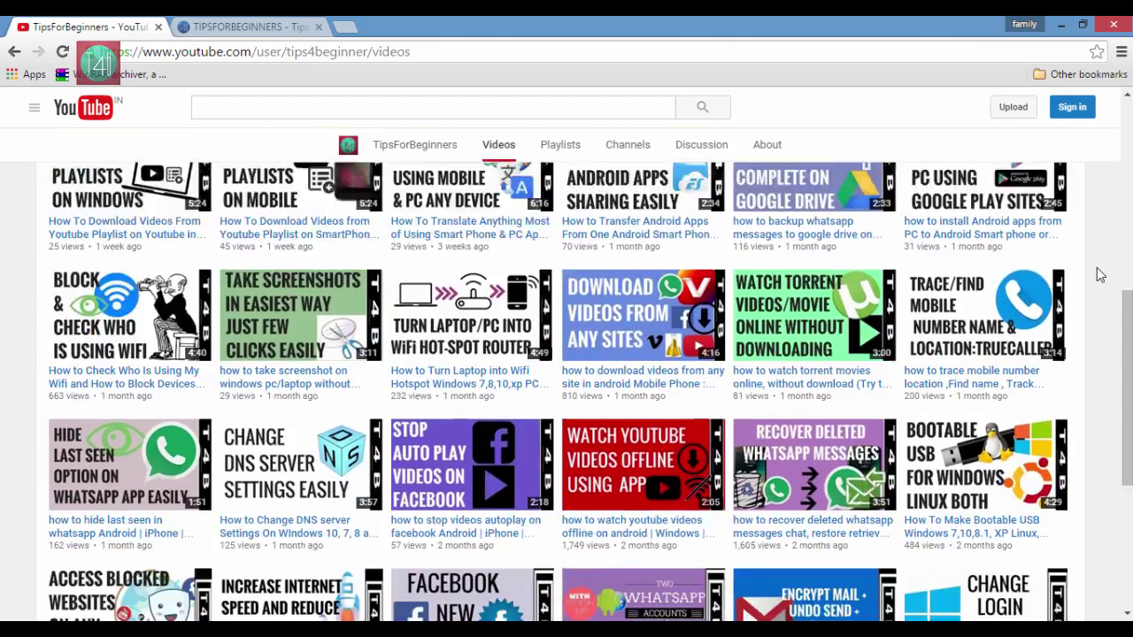
{"action": "scroll", "coordinate": [1101, 275], "scroll_direction": "down", "scroll_amount": 2}
{"action": "scroll", "coordinate": [1100, 274], "scroll_direction": "down", "scroll_amount": 2}
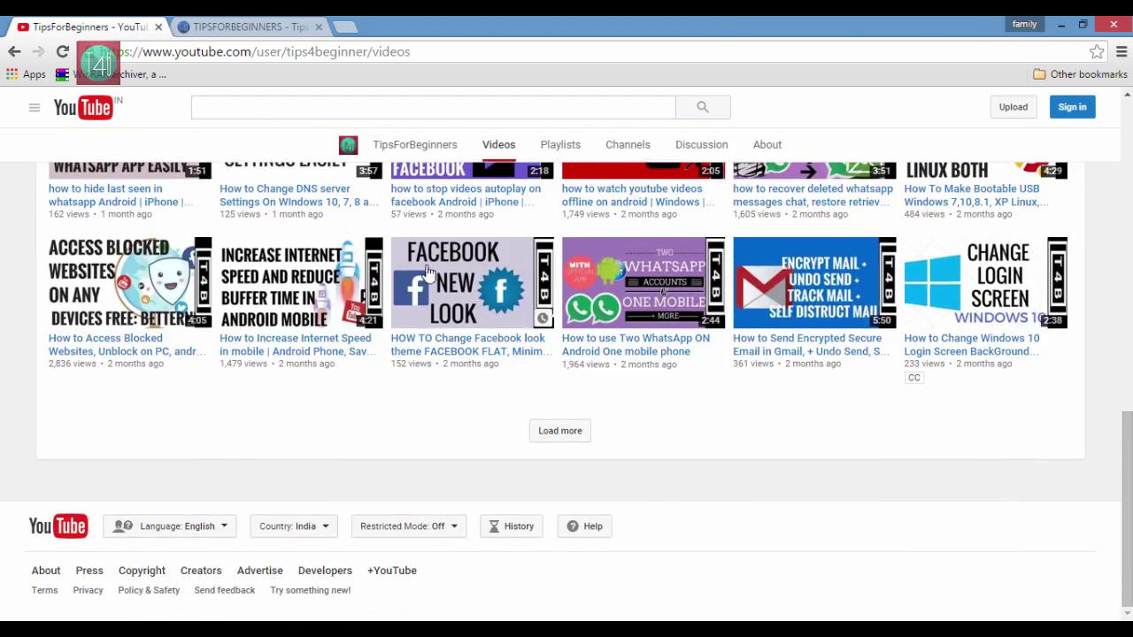
- Switch from the YouTube channel's video list to the TipsForBeginners website tab
{"action": "left_click", "coordinate": [237, 27]}
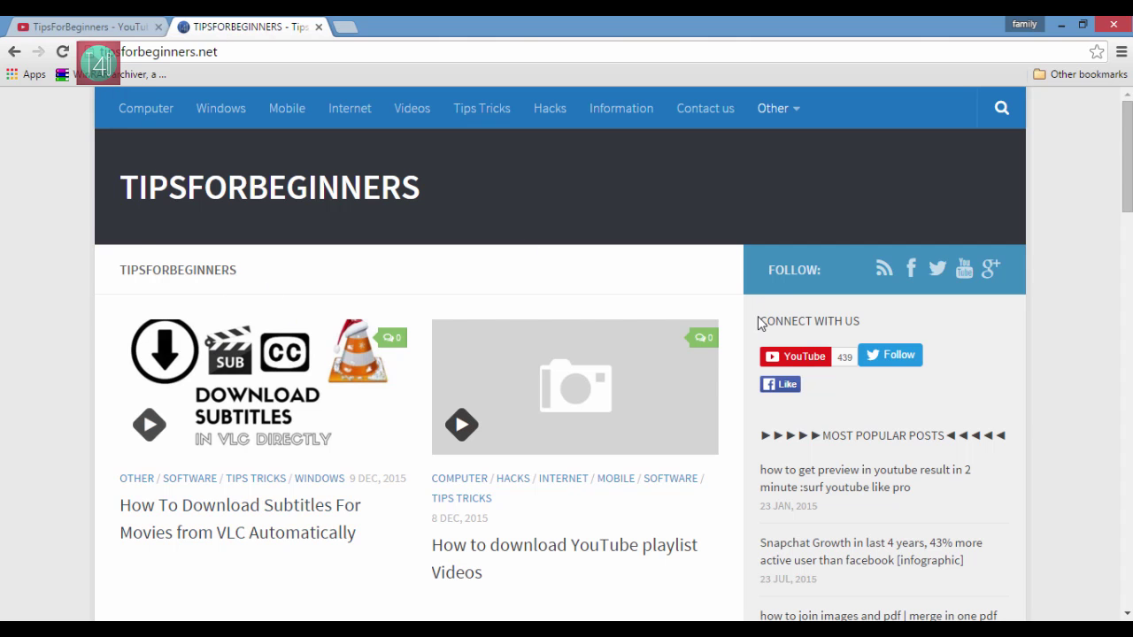
{"action": "scroll", "coordinate": [759, 323], "scroll_direction": "down", "scroll_amount": 5}
{"action": "scroll", "coordinate": [758, 323], "scroll_direction": "down", "scroll_amount": 3}
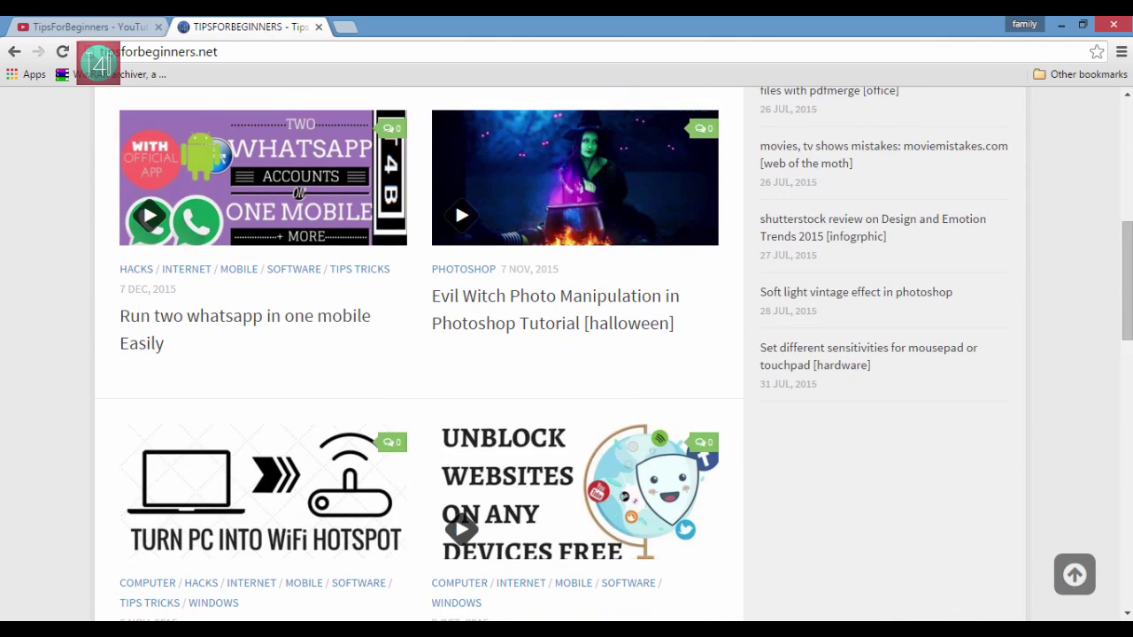
- Minimize the browser so the mirrored Android home screen with WhatsApp shows
{"action": "left_click", "coordinate": [1061, 24]}
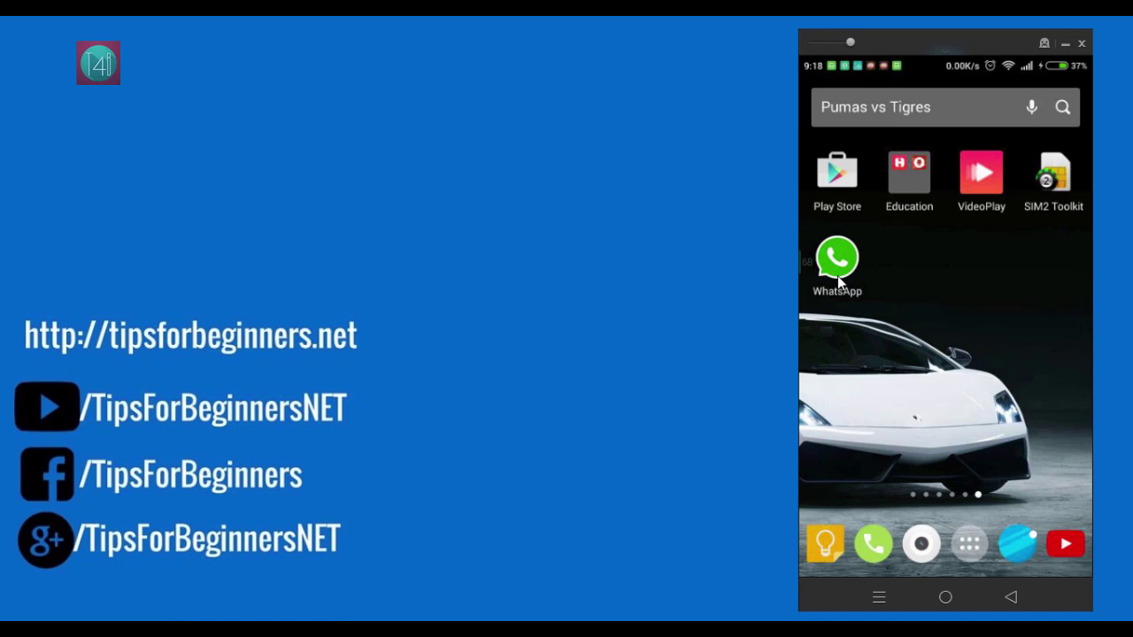
- Search the Play Store for 'WhatsApptools' to list WhatsTools: Share File Via IM
{"action": "left_click", "coordinate": [843, 181]}
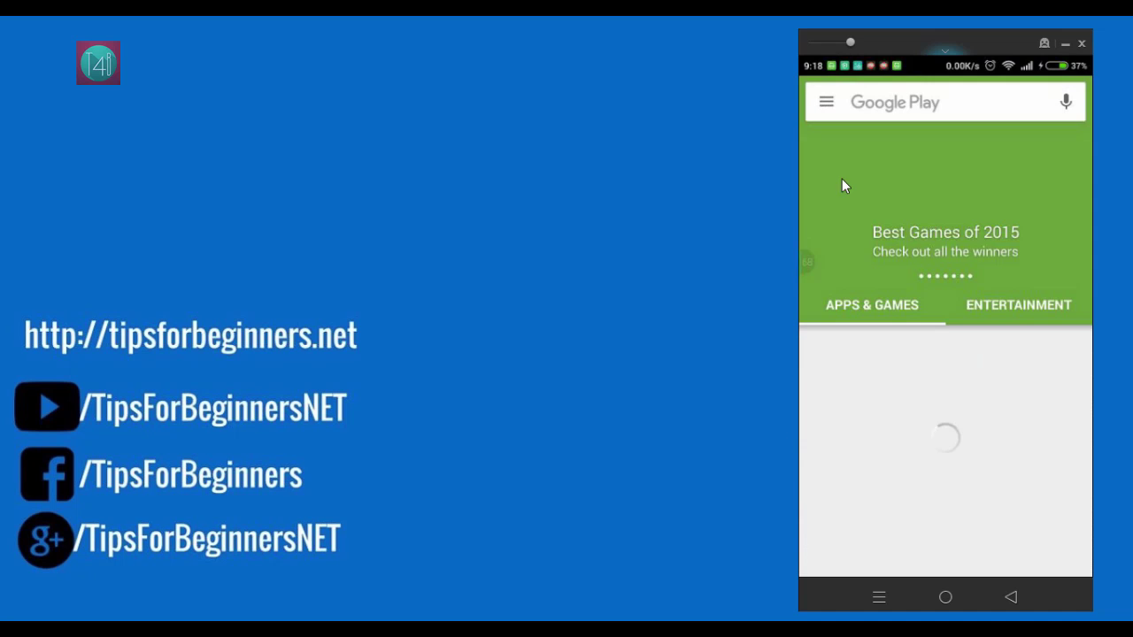
{"action": "left_click", "coordinate": [913, 106]}
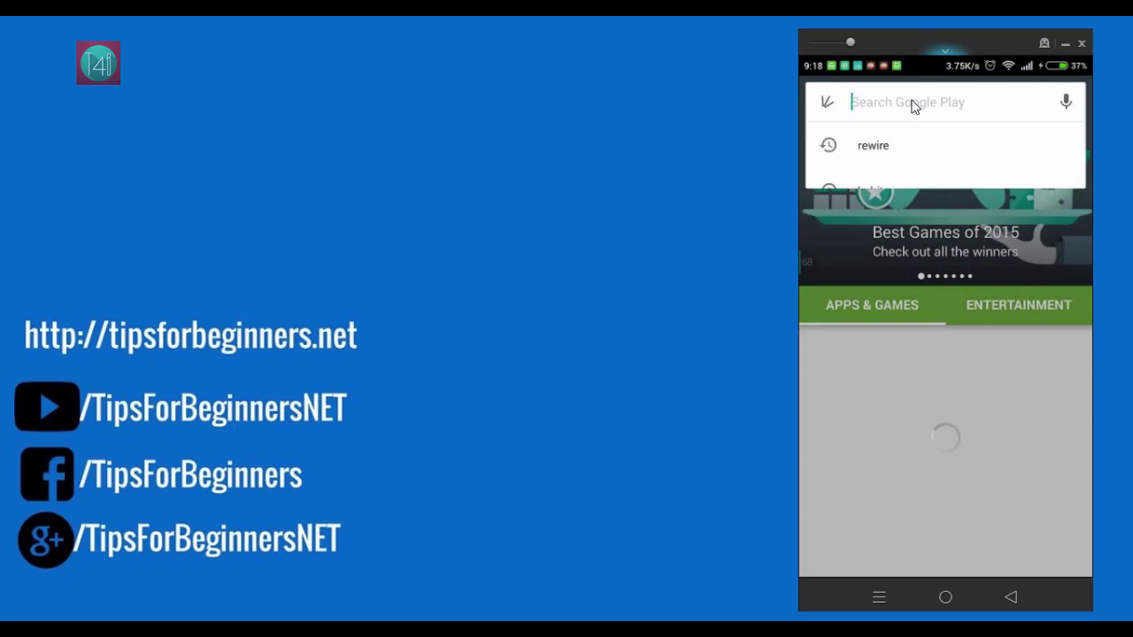
{"action": "type", "text": "whWhatsApptools"}
{"action": "key", "text": "Return"}
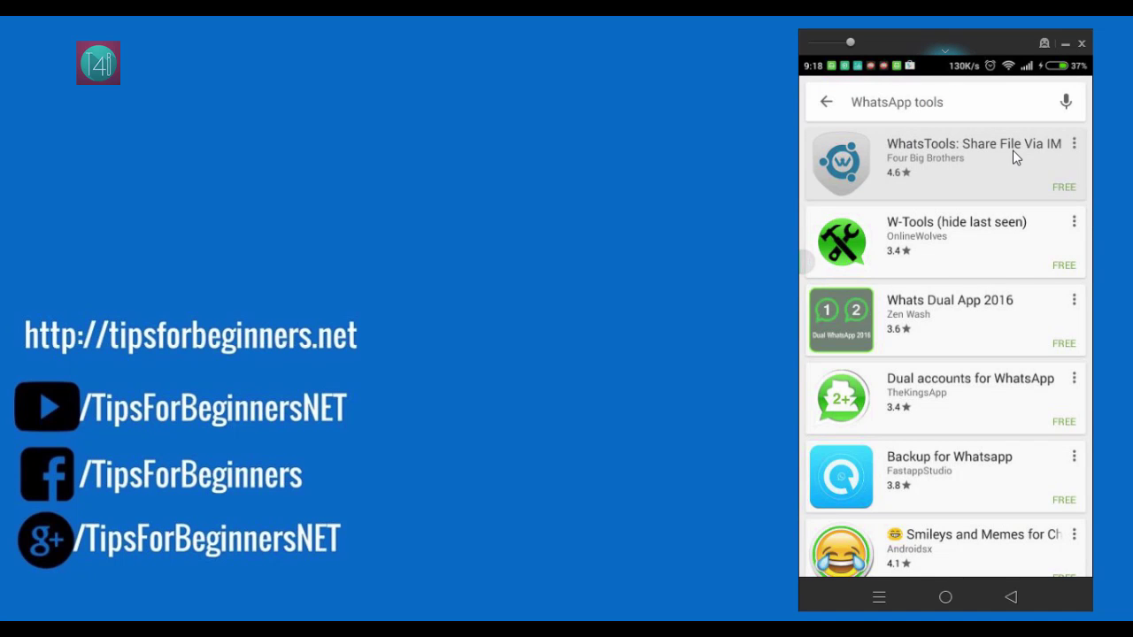
- Install WhatsTools from its Play Store page, accepting the permissions
{"action": "left_click", "coordinate": [1016, 157]}
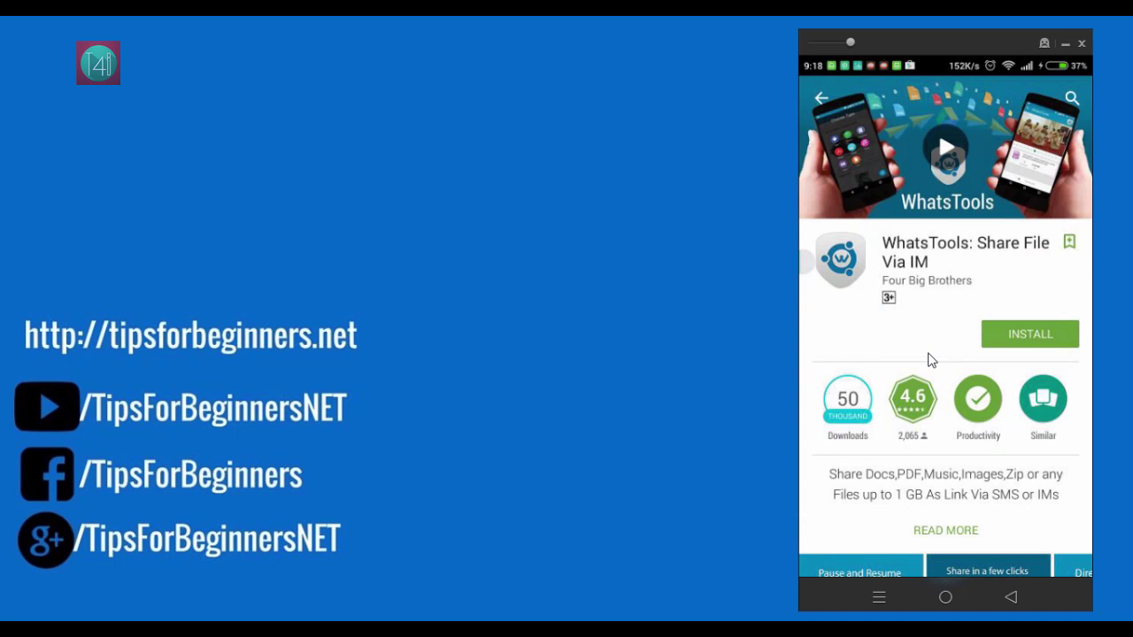
{"action": "scroll", "coordinate": [928, 358], "scroll_direction": "down", "scroll_amount": 4}
{"action": "scroll", "coordinate": [928, 358], "scroll_direction": "up", "scroll_amount": 1}
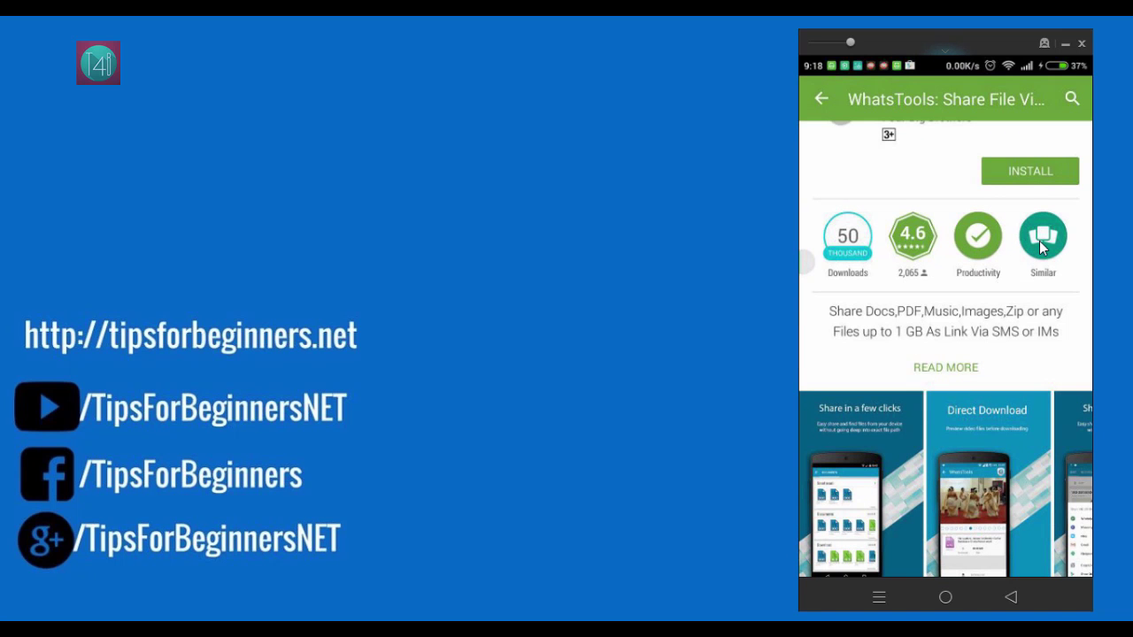
{"action": "scroll", "coordinate": [1040, 241], "scroll_direction": "down", "scroll_amount": 2}
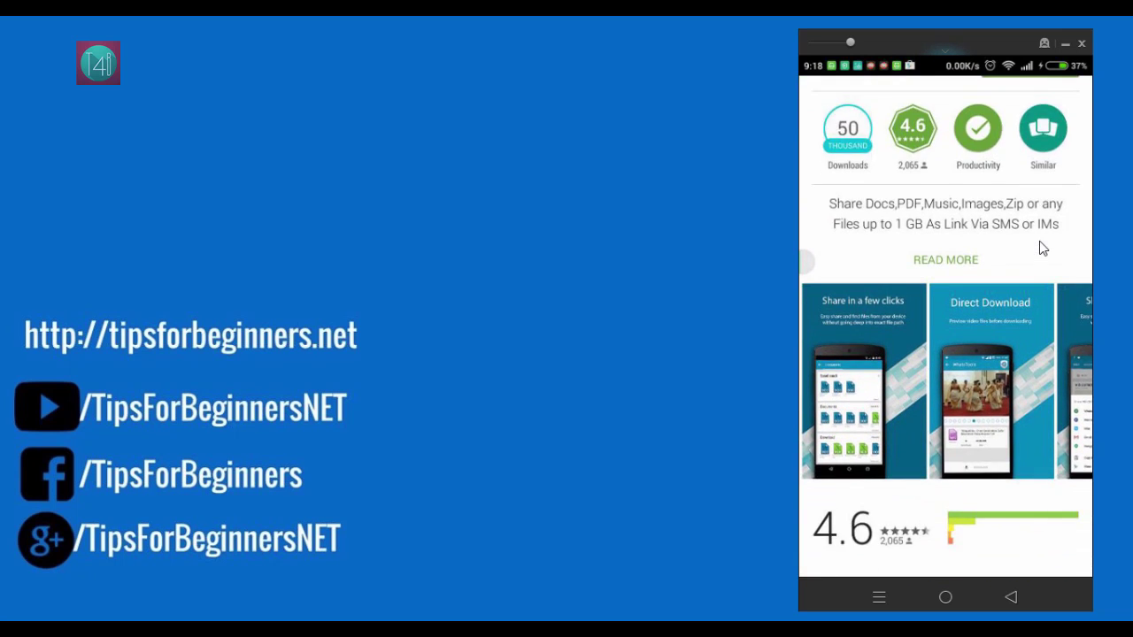
{"action": "scroll", "coordinate": [1040, 240], "scroll_direction": "down", "scroll_amount": 2}
{"action": "scroll", "coordinate": [1040, 241], "scroll_direction": "down", "scroll_amount": 1}
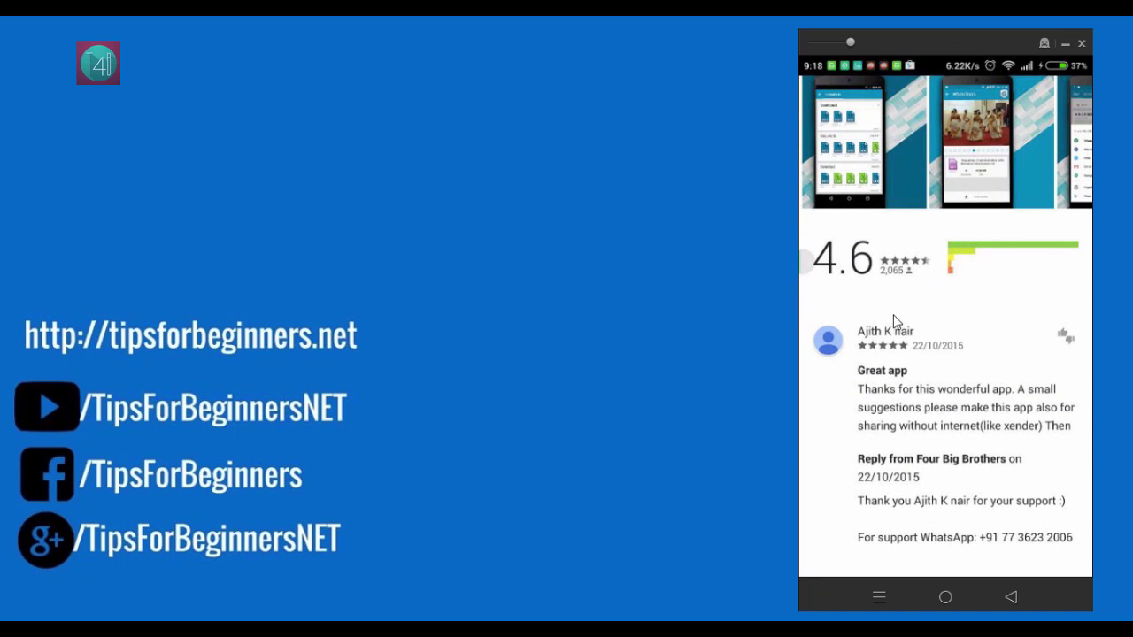
{"action": "scroll", "coordinate": [925, 308], "scroll_direction": "up", "scroll_amount": 2}
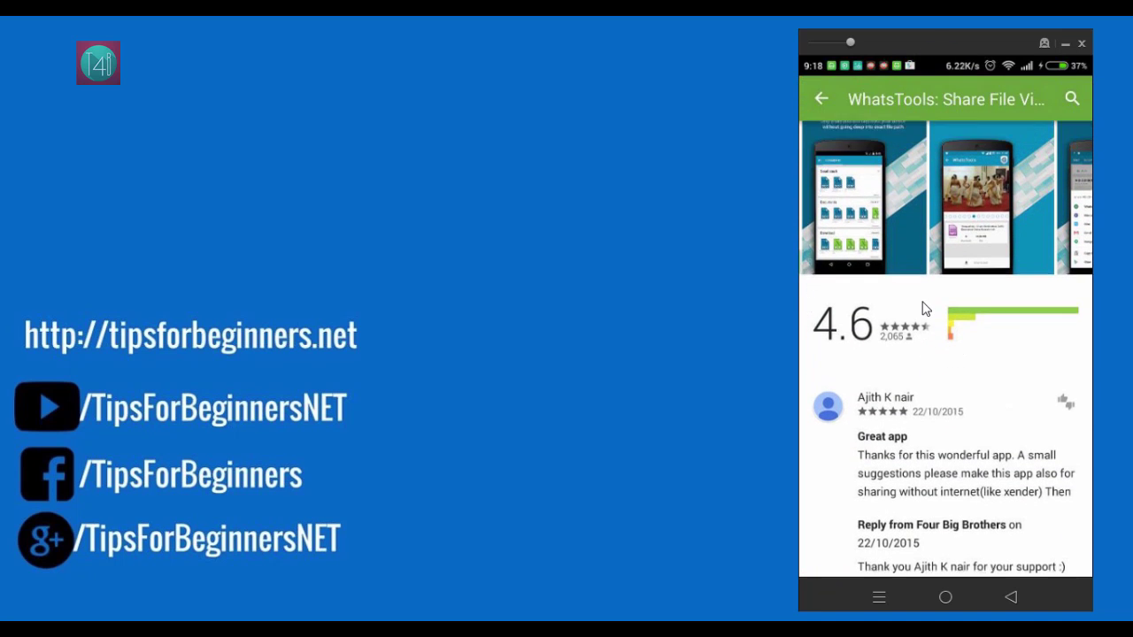
{"action": "scroll", "coordinate": [925, 308], "scroll_direction": "up", "scroll_amount": 2}
{"action": "scroll", "coordinate": [938, 301], "scroll_direction": "up", "scroll_amount": 2}
{"action": "scroll", "coordinate": [974, 266], "scroll_direction": "up", "scroll_amount": 1}
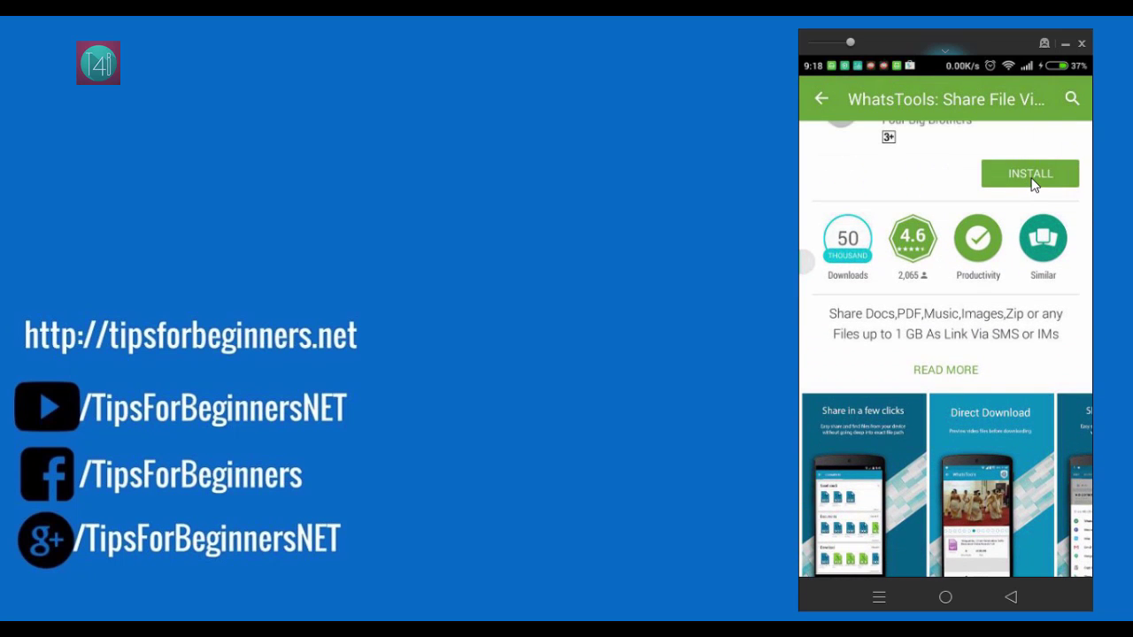
{"action": "left_click", "coordinate": [1032, 177]}
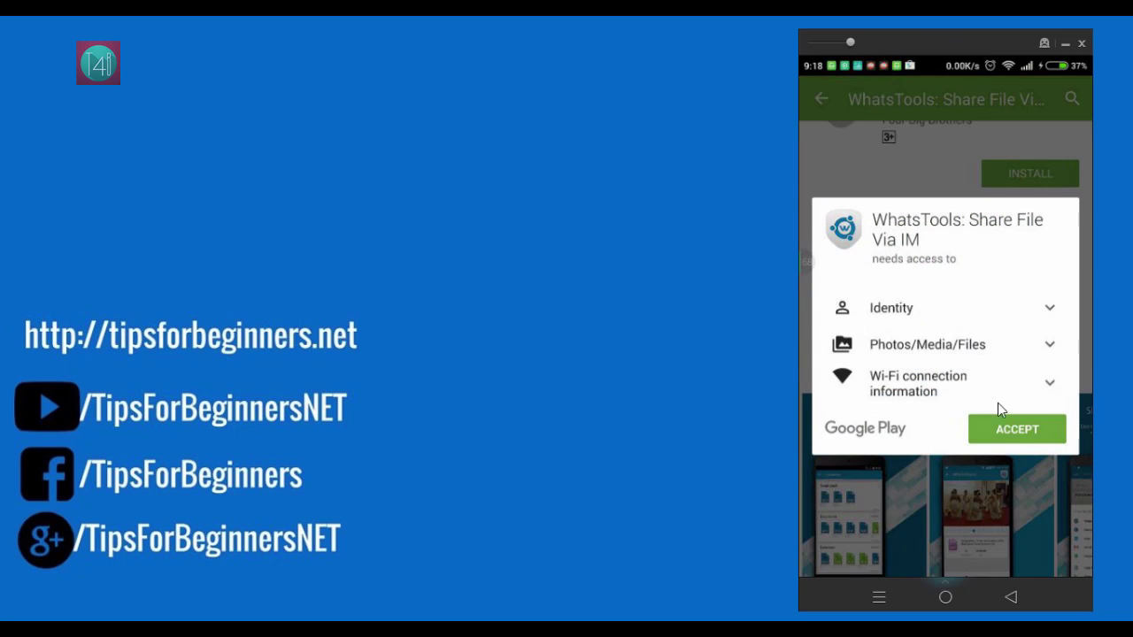
{"action": "left_click", "coordinate": [1014, 427]}
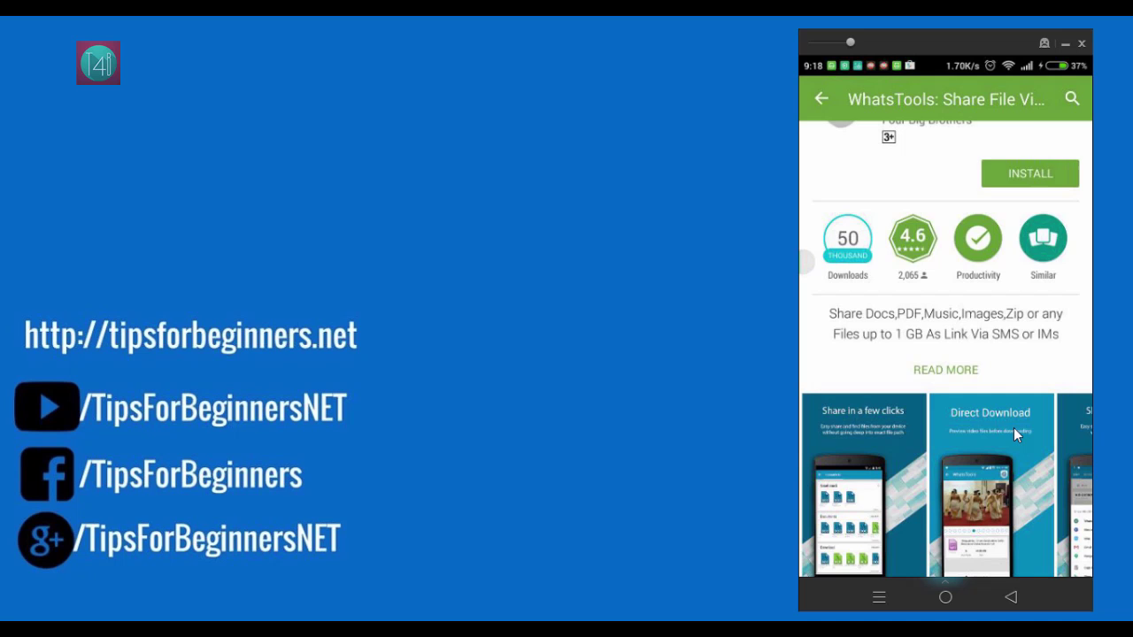
{"action": "scroll", "coordinate": [974, 354], "scroll_direction": "down", "scroll_amount": 3}
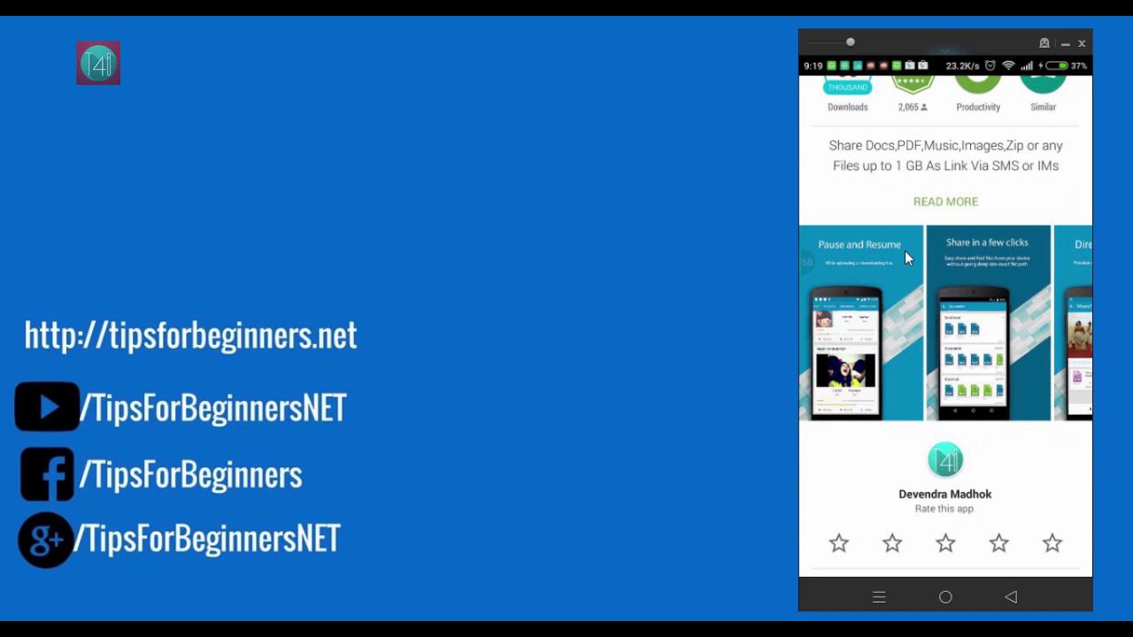
{"action": "scroll", "coordinate": [905, 251], "scroll_direction": "up", "scroll_amount": 5}
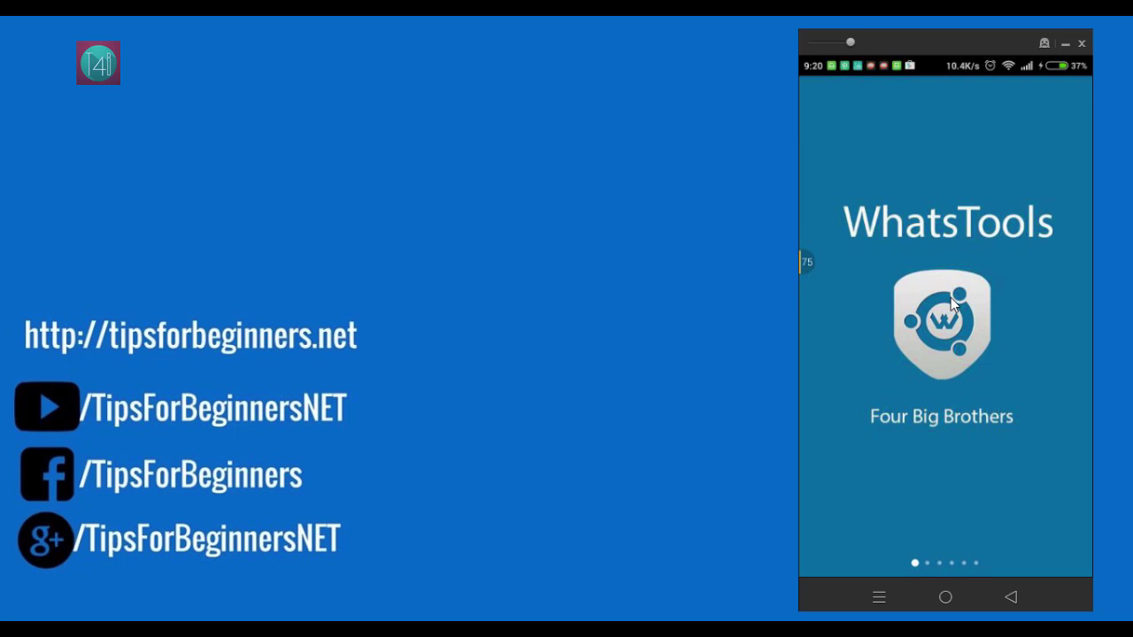
- Pass the welcome carousel and sign in with the first Google account, allowing profile and Drive access
{"action": "left_click_drag", "start_coordinate": [1019, 301], "coordinate": [885, 301]}
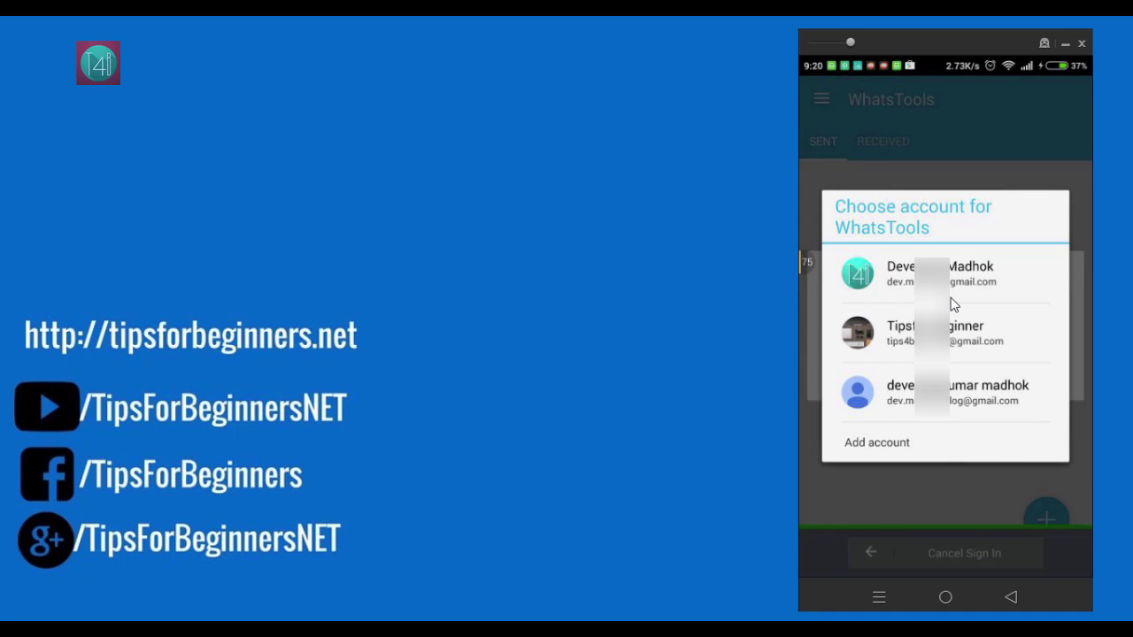
{"action": "left_click", "coordinate": [954, 304]}
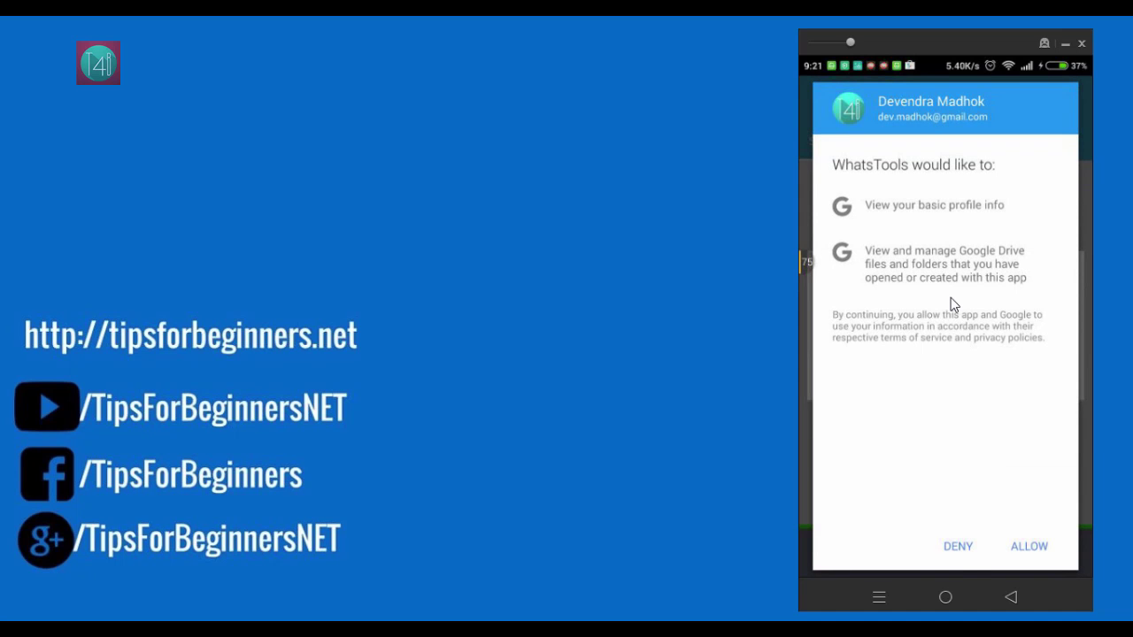
{"action": "left_click", "coordinate": [1029, 547]}
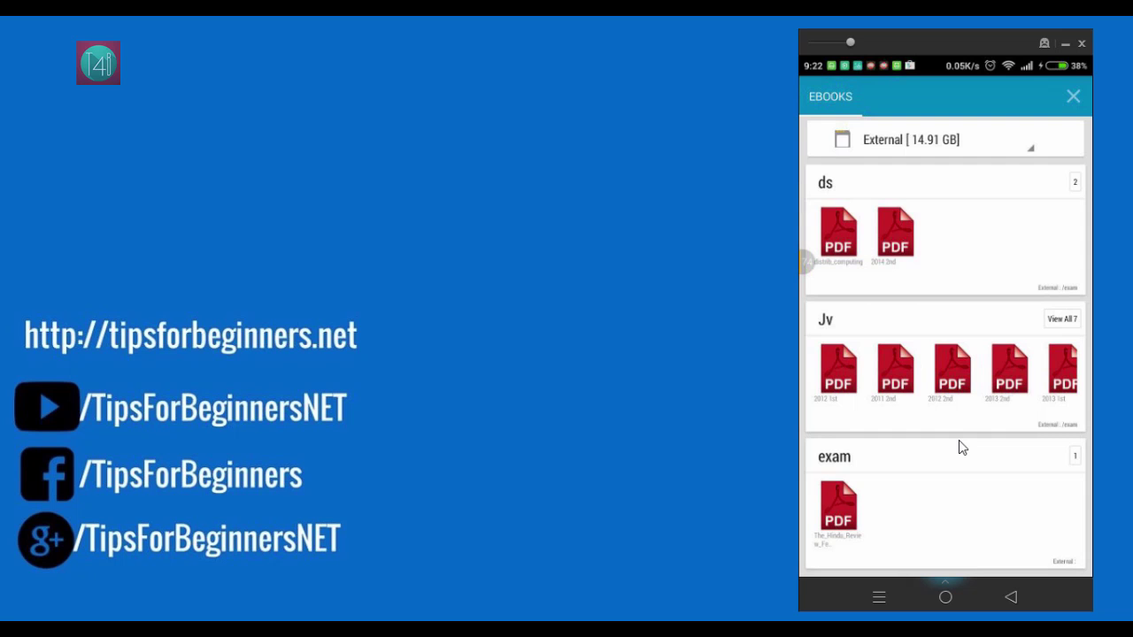
{"action": "scroll", "coordinate": [958, 440], "scroll_direction": "down", "scroll_amount": 5}
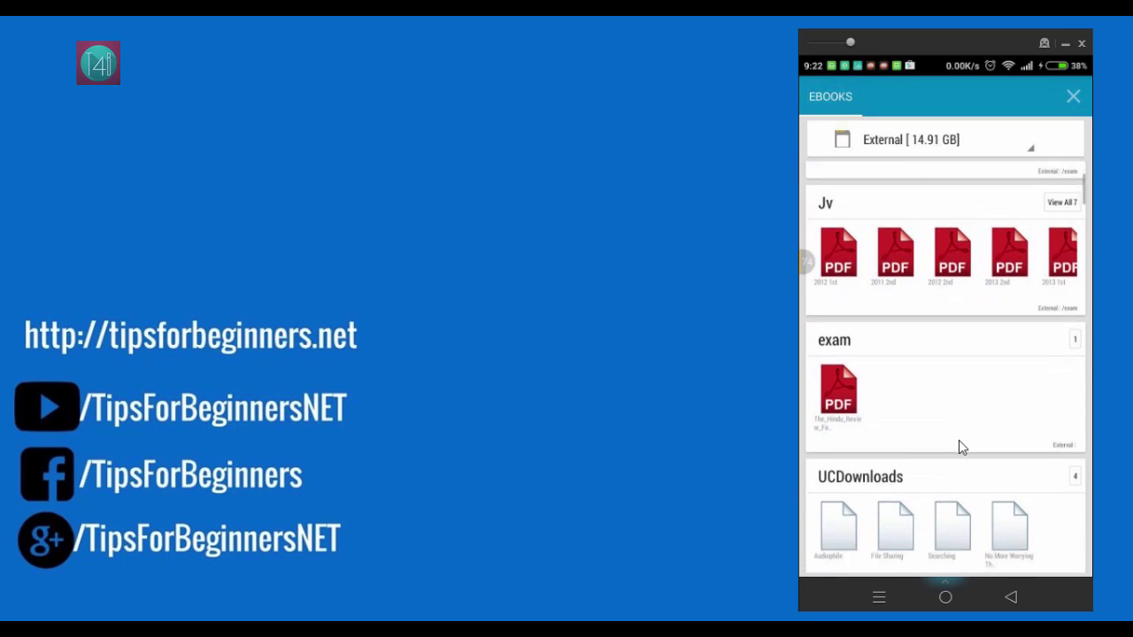
{"action": "scroll", "coordinate": [959, 440], "scroll_direction": "down", "scroll_amount": 5}
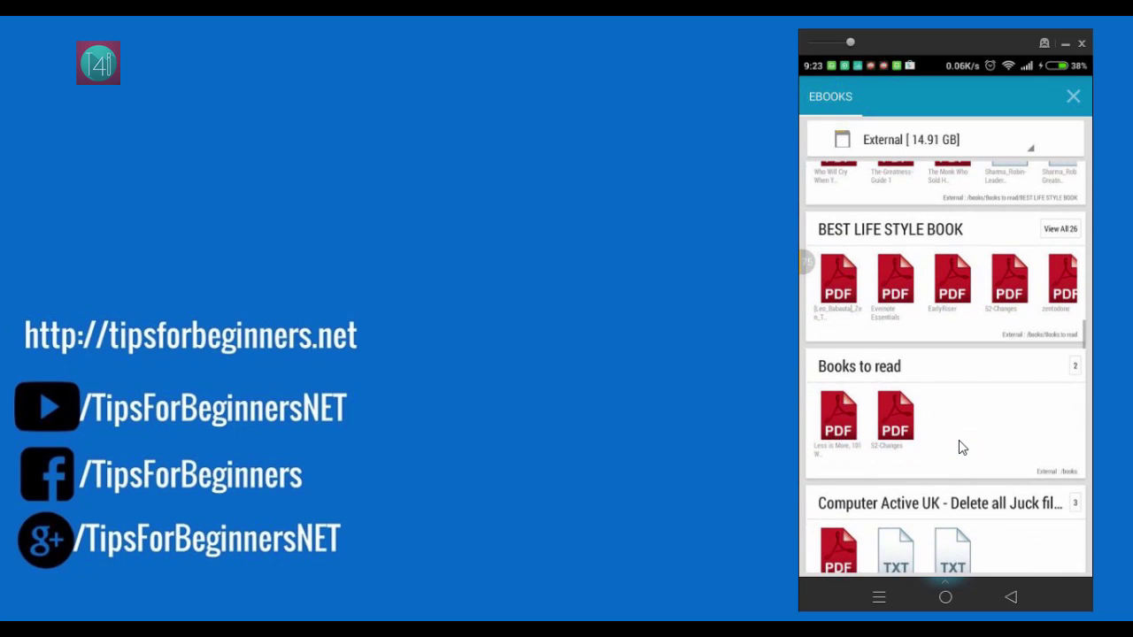
{"action": "scroll", "coordinate": [959, 440], "scroll_direction": "down", "scroll_amount": 2}
{"action": "scroll", "coordinate": [959, 440], "scroll_direction": "up", "scroll_amount": 3}
{"action": "scroll", "coordinate": [959, 440], "scroll_direction": "down", "scroll_amount": 4}
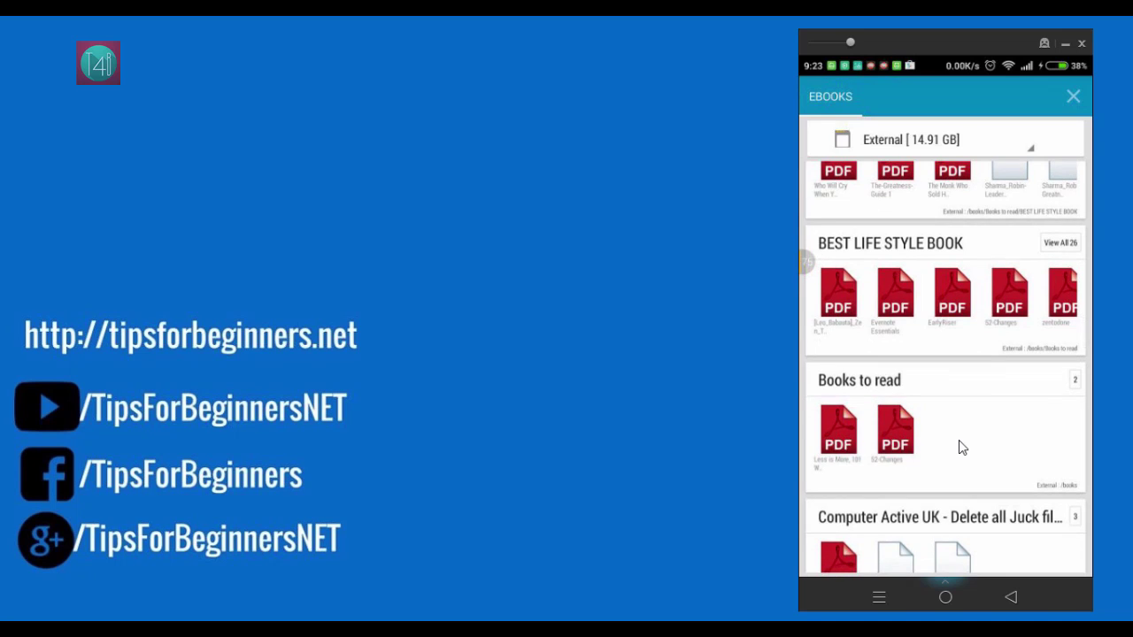
- Select the 52-Changes PDF from Books to read and share it as a WhatsTools link
{"action": "left_click", "coordinate": [959, 440]}
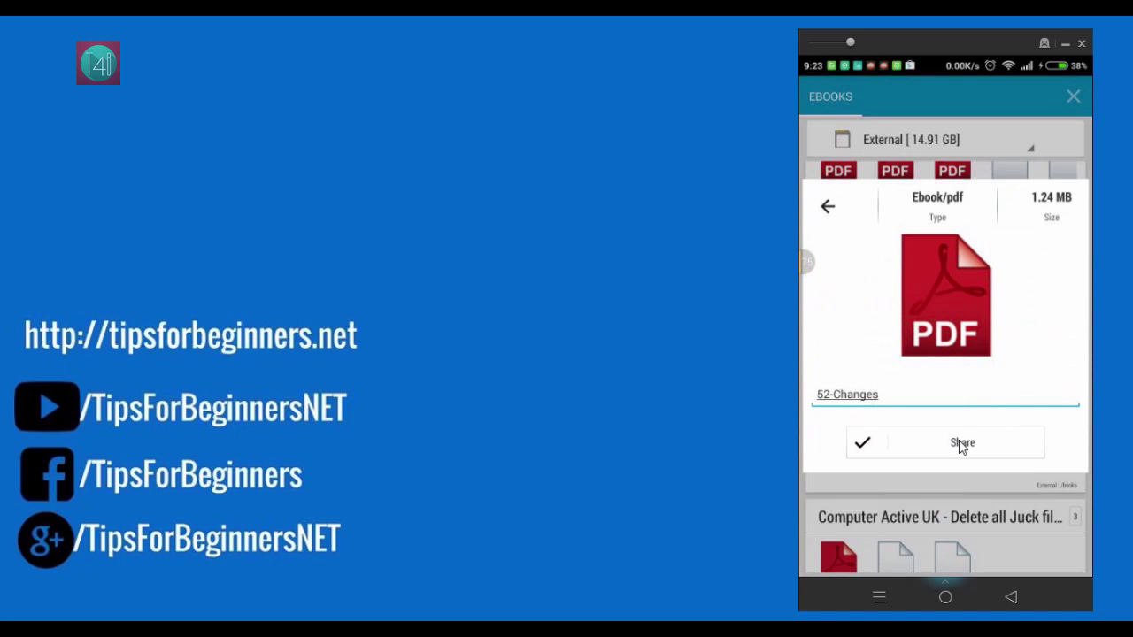
{"action": "left_click", "coordinate": [959, 440]}
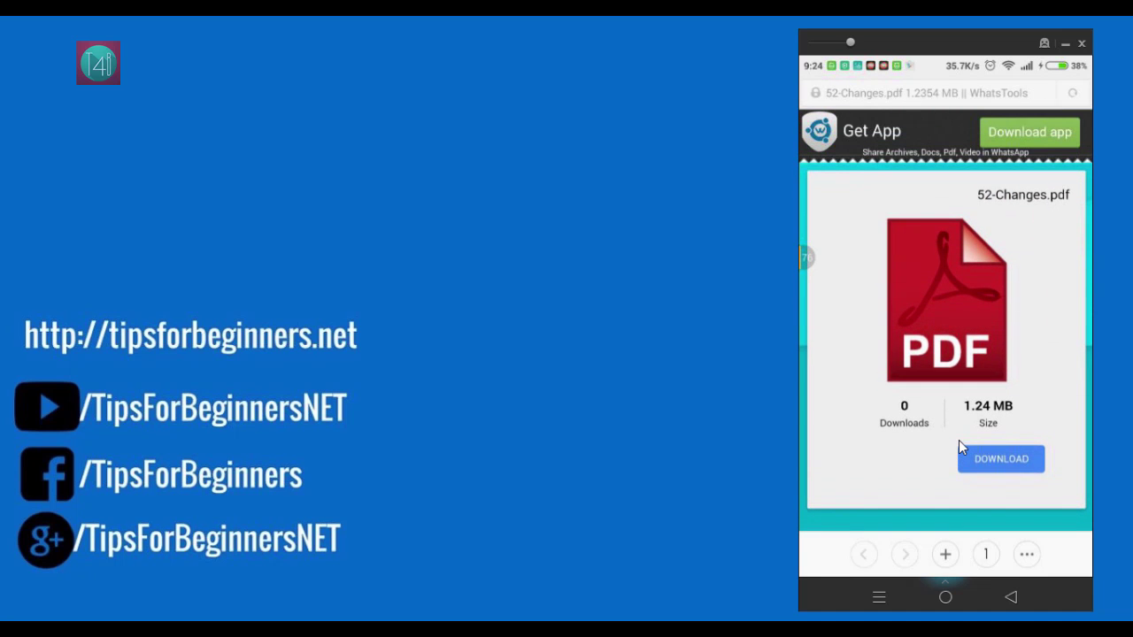
- Download 52-Changes.pdf from the WhatsTools download page
{"action": "left_click", "coordinate": [961, 447]}
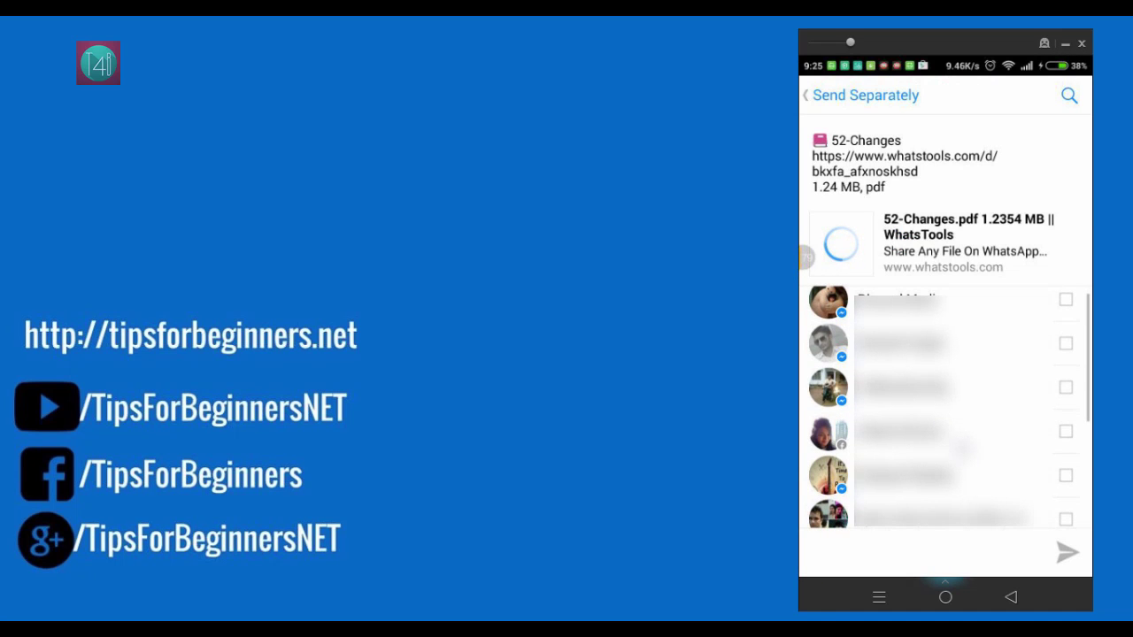
- Send the 52-Changes link to the first Messenger contact and return to the conversation list
{"action": "left_click", "coordinate": [944, 305]}
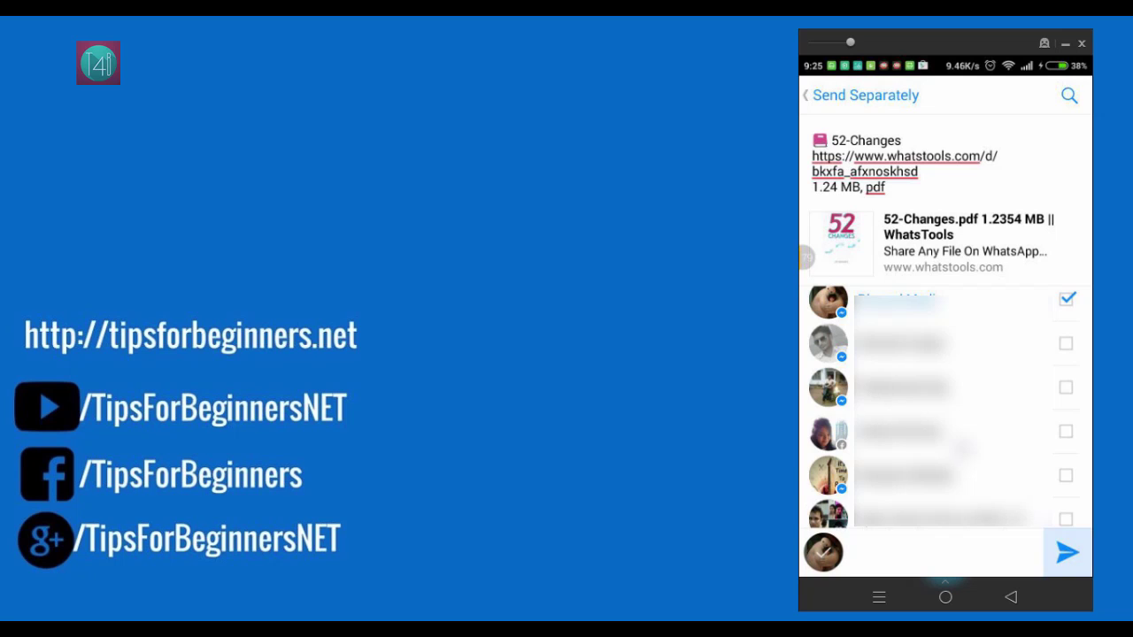
{"action": "left_click", "coordinate": [1067, 553]}
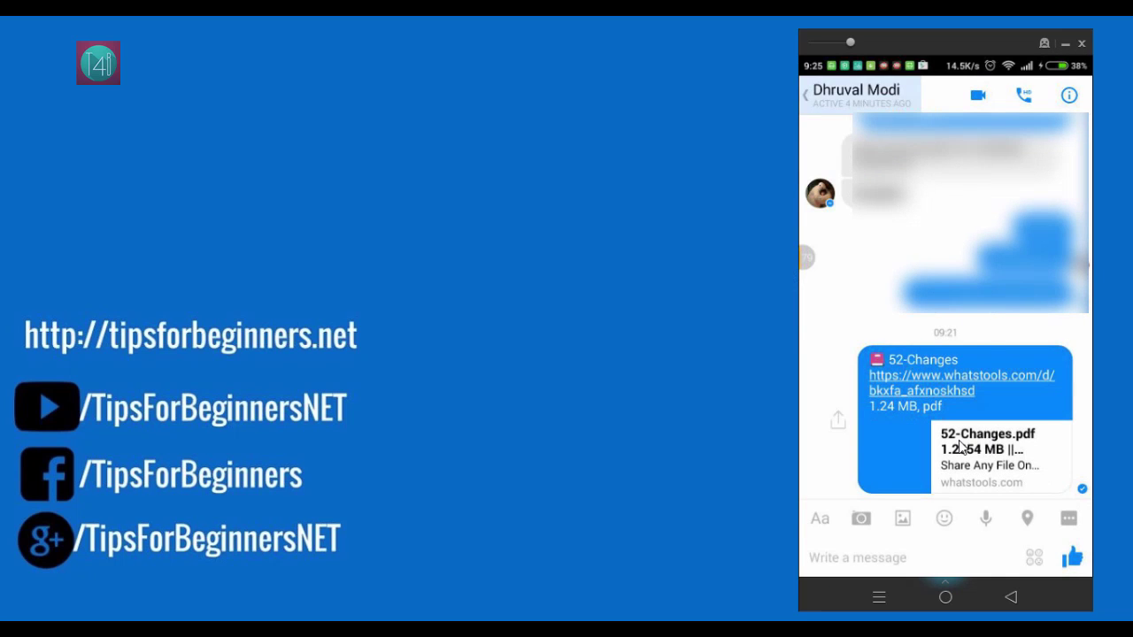
{"action": "left_click", "coordinate": [807, 94]}
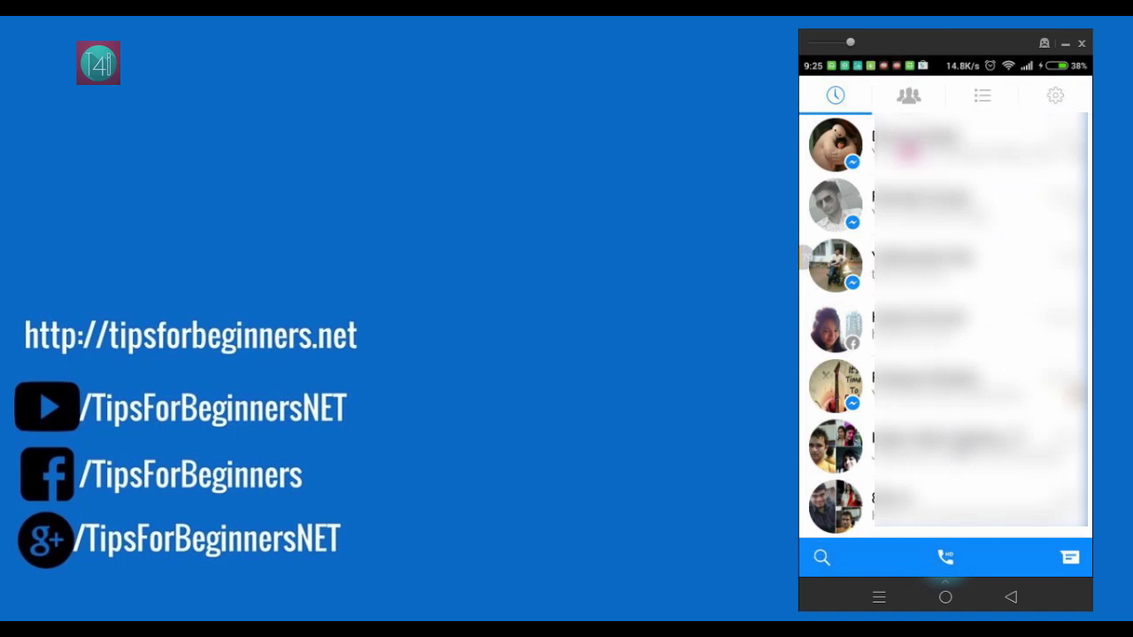
- Go back to the WhatsTools SENT tab showing the 52-Changes.pdf card
{"action": "key", "text": "Escape"}
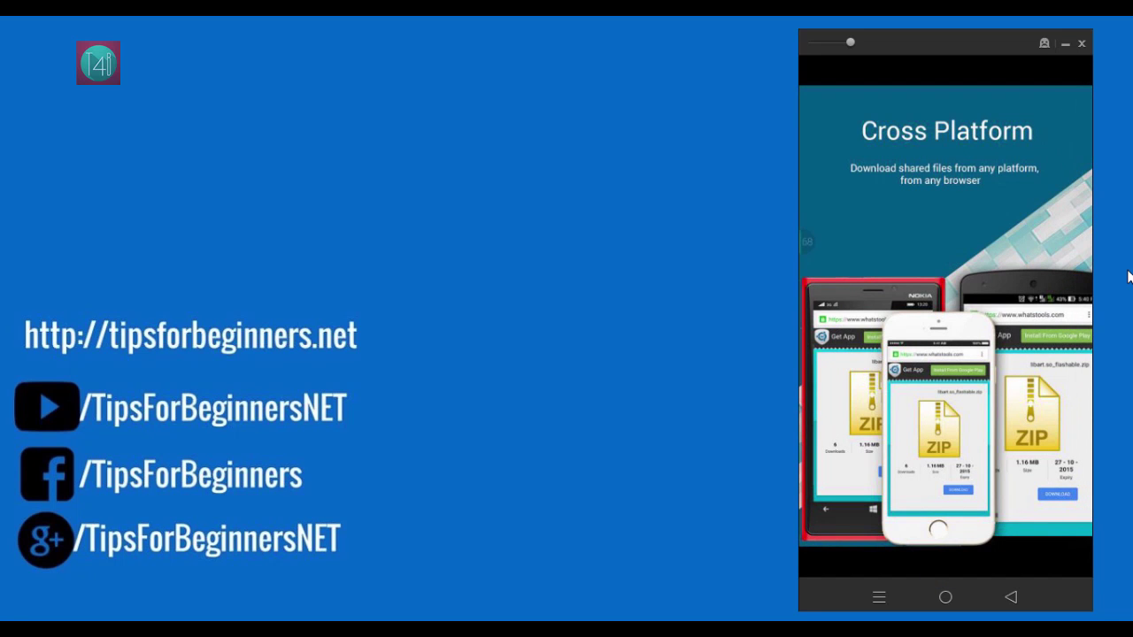
- Close the full-screen screenshot to return to the WhatsTools Play Store listing
{"action": "key", "text": "Escape"}
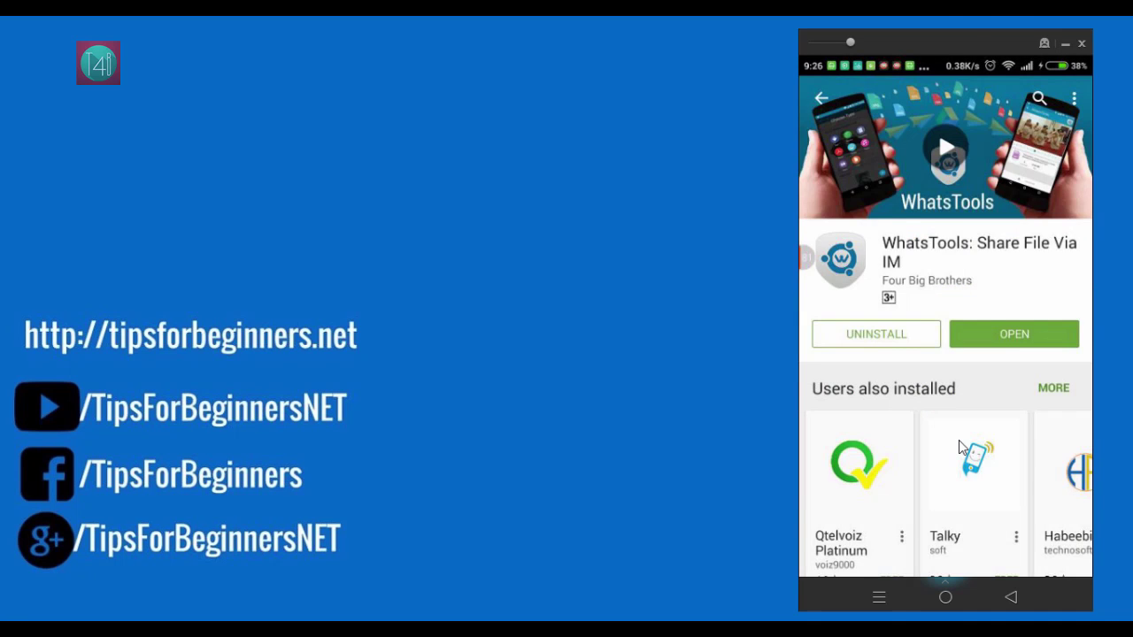
{"action": "scroll", "coordinate": [960, 445], "scroll_direction": "down", "scroll_amount": 5}
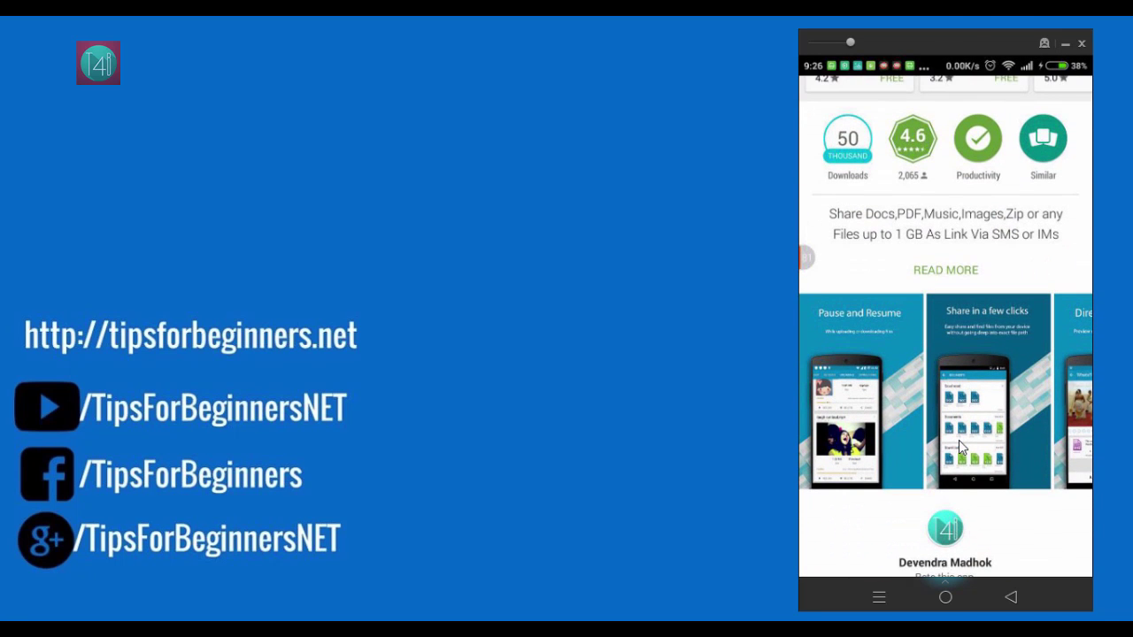
{"action": "scroll", "coordinate": [959, 440], "scroll_direction": "up", "scroll_amount": 5}
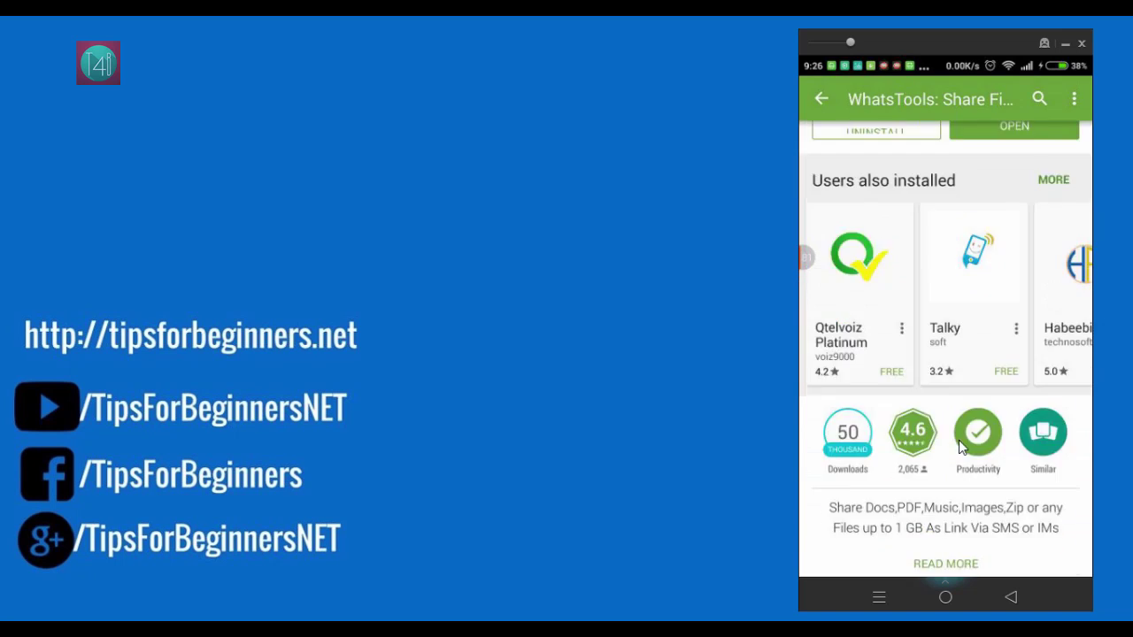